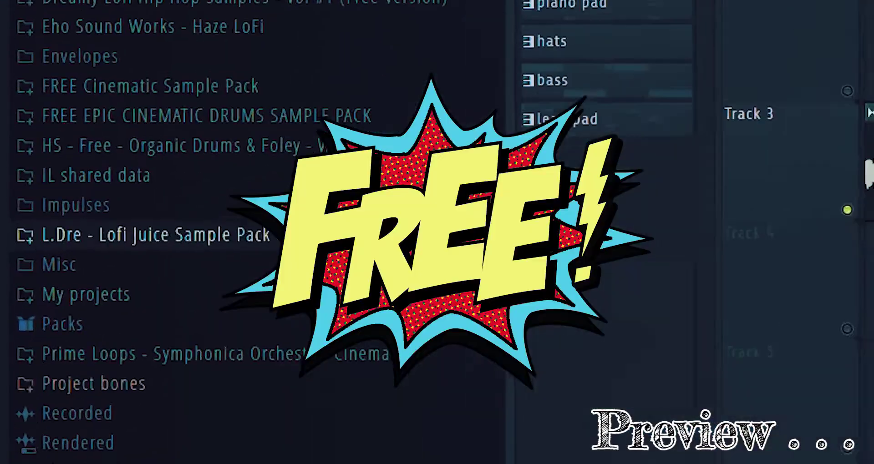
Step: Play the L.Dre sad pluck clip on track 3 and examine the Crystallizer effect on mixer insert 2
click(156, 273)
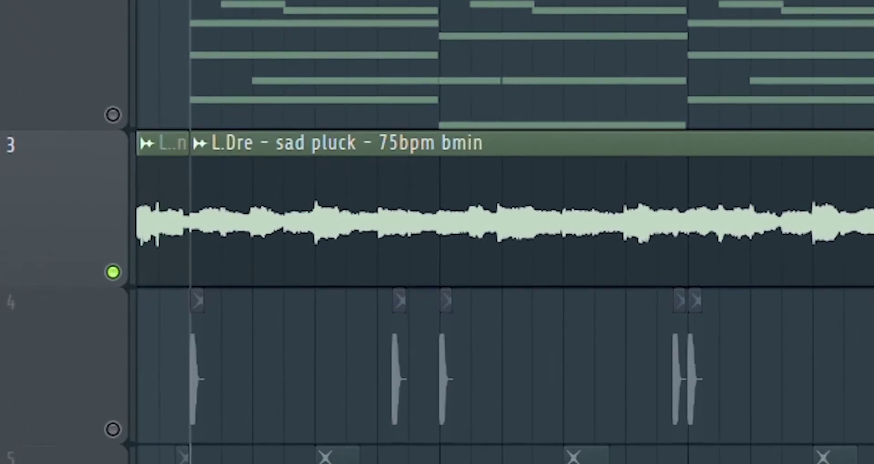
key(space)
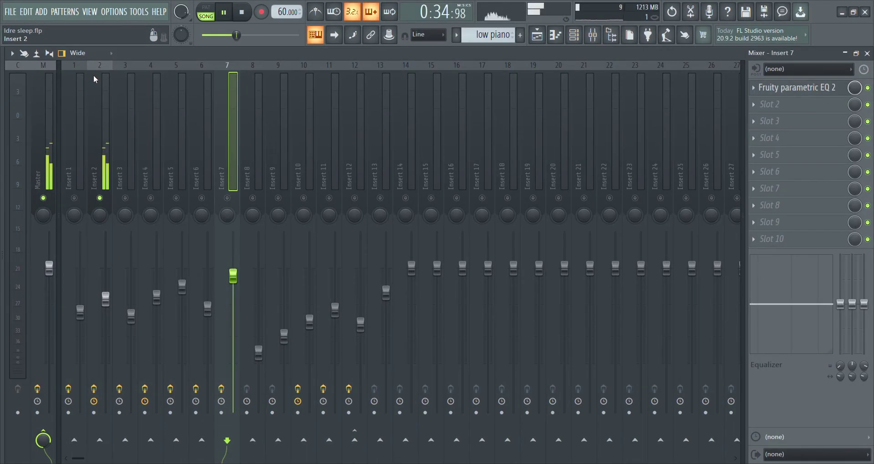
click(96, 69)
click(800, 93)
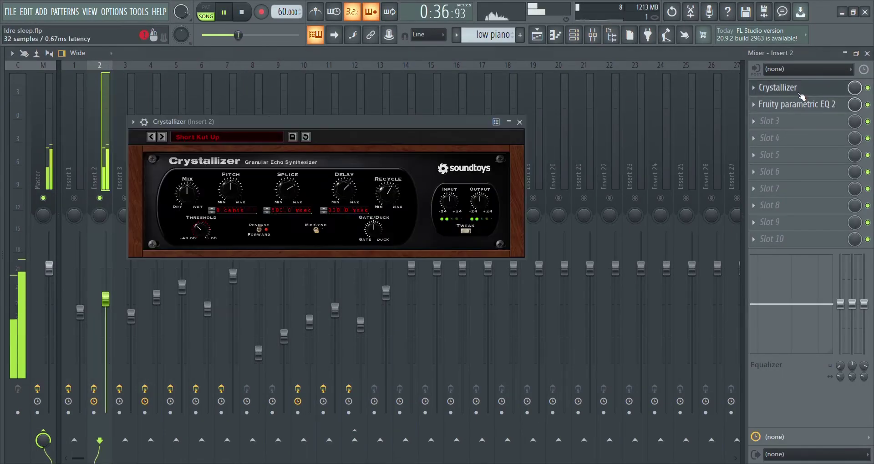
drag(269, 119, 411, 122)
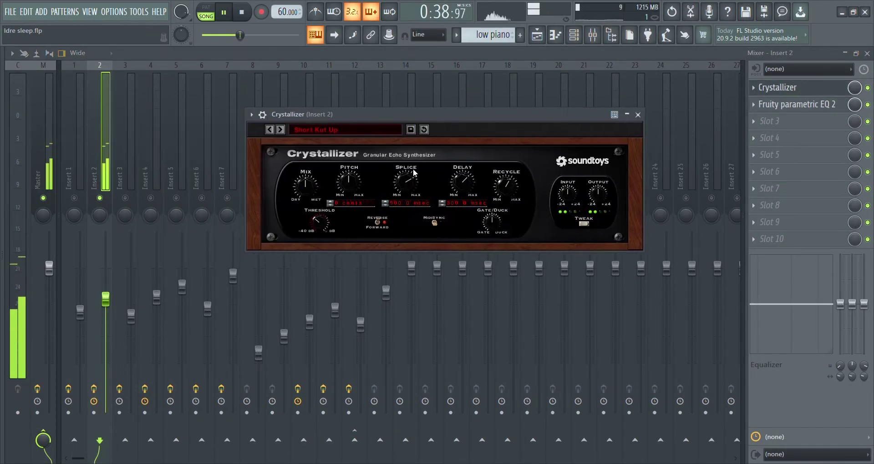
click(638, 115)
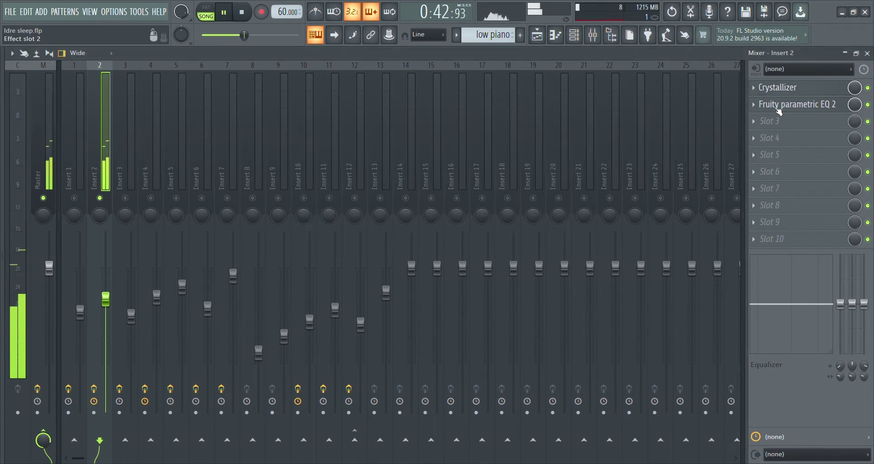
Step: Examine the band settings of the Fruity parametric EQ 2 on mixer insert 2, and close the effect
click(792, 109)
drag(299, 206, 408, 128)
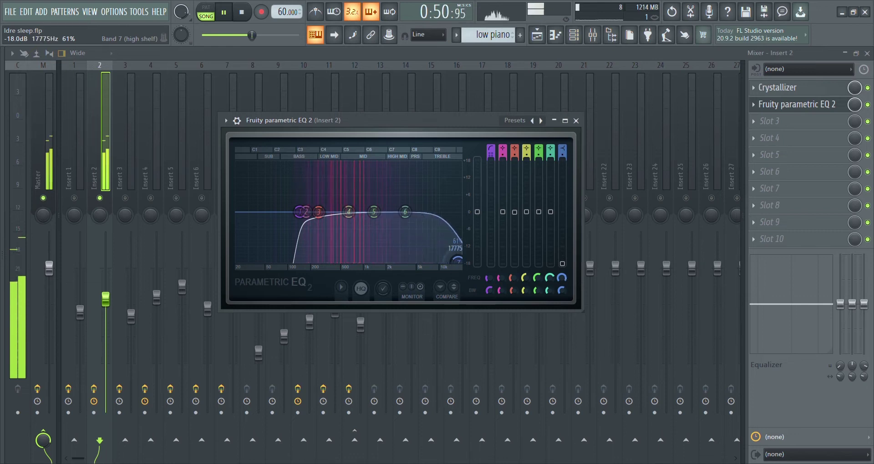
click(576, 121)
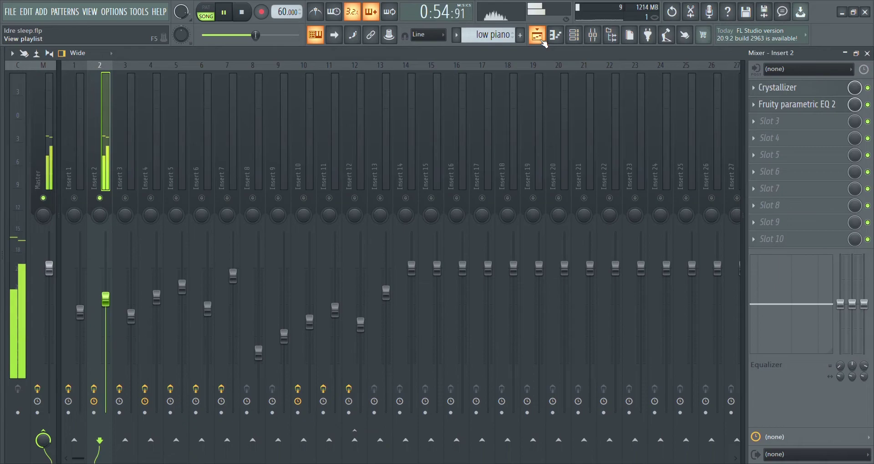
Step: Return to the playlist, open the L.Dre - Lofi Juice Sample Pack folder in the browser, and audition the sad pluck sample
click(537, 35)
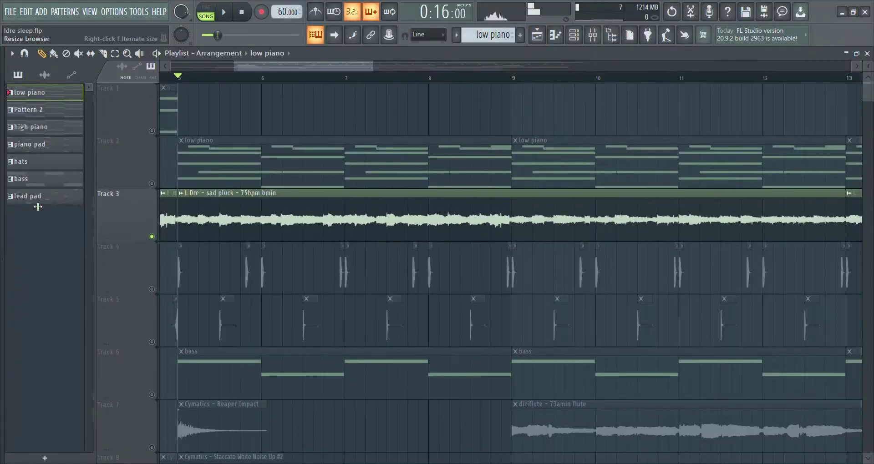
drag(38, 207, 227, 207)
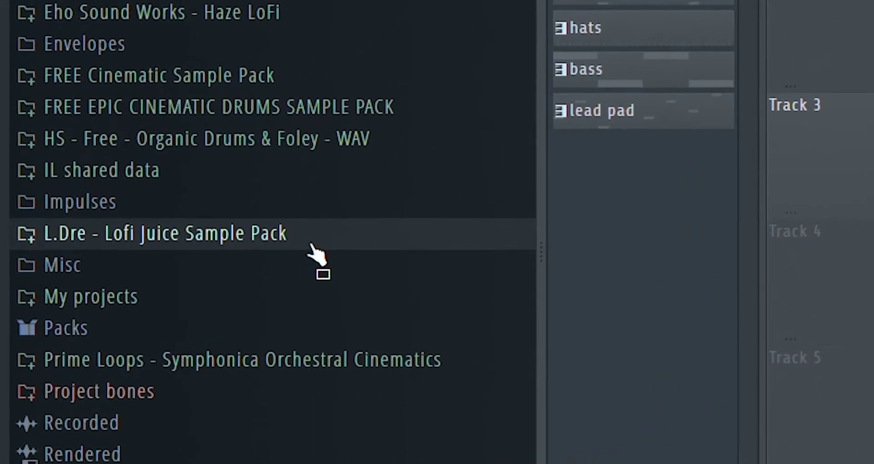
click(341, 240)
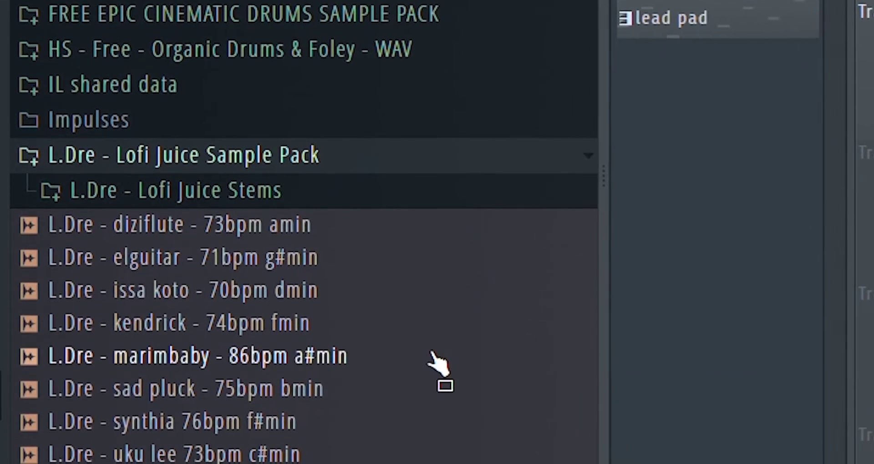
click(365, 409)
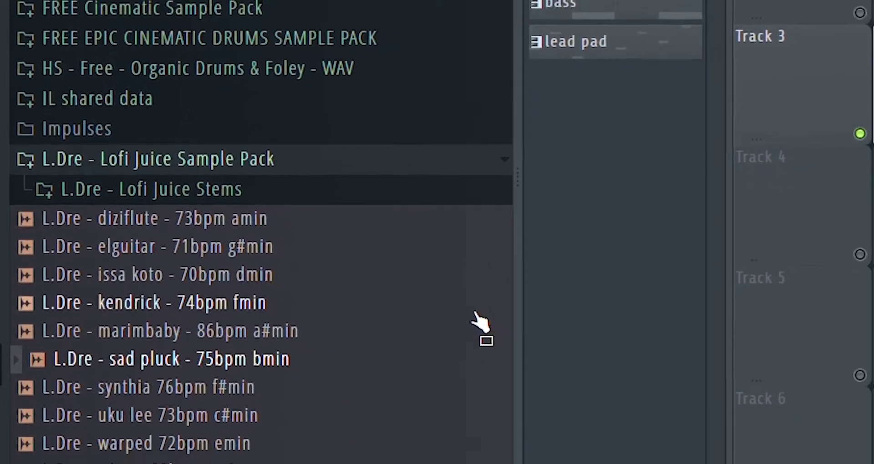
drag(475, 314, 646, 136)
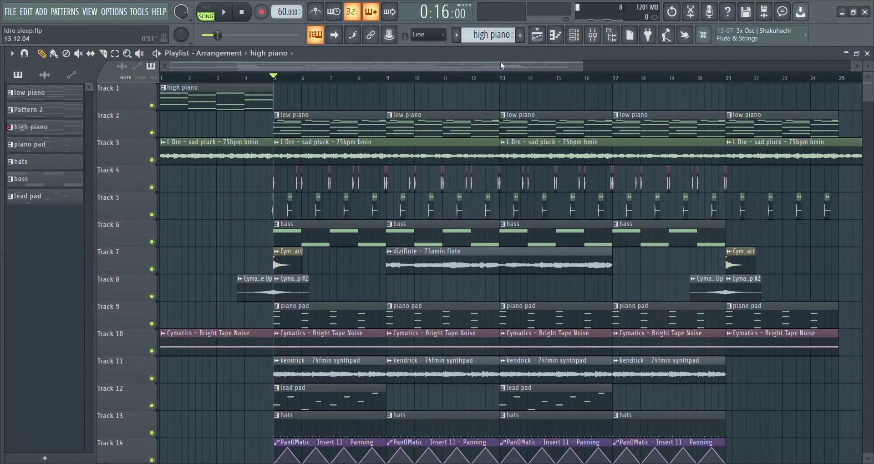
Step: Open the high piano pattern in the piano roll and review its intro chord progression during playback
click(561, 40)
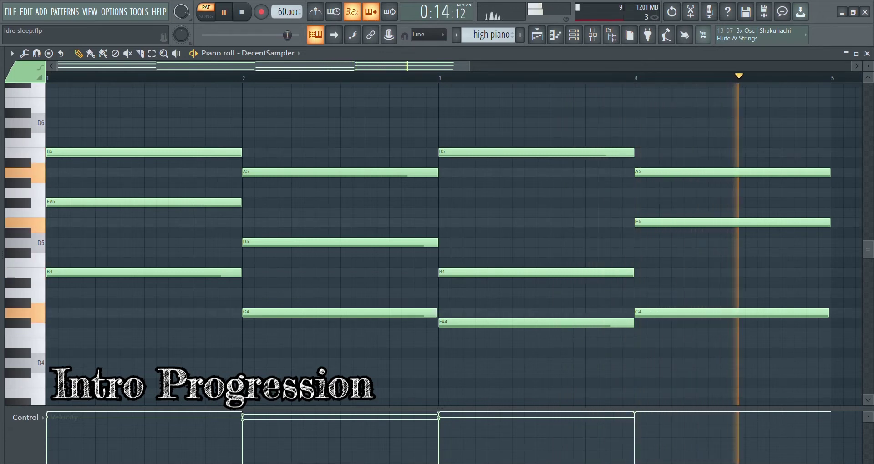
key(space)
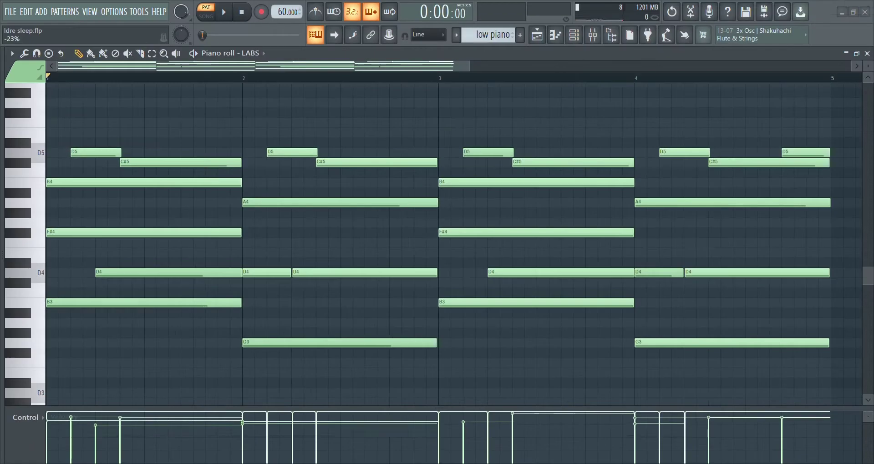
Step: Open the LABS instrument of the low piano pattern from the channel rack to examine its sound settings
click(574, 36)
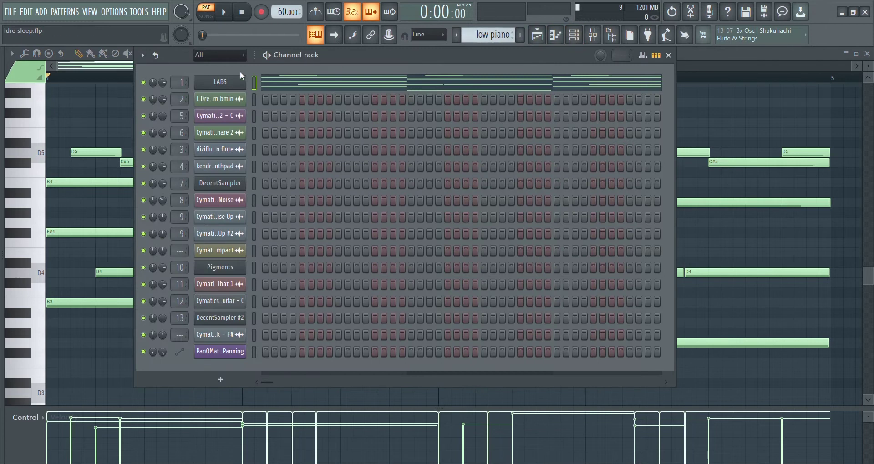
click(226, 83)
drag(366, 131, 402, 76)
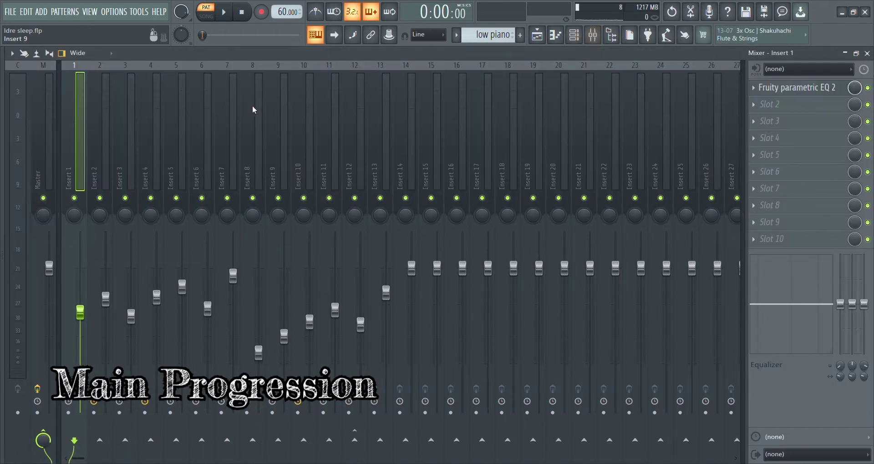
Step: Play the low piano pattern and set insert 1's parametric EQ to about 99 Hz high-pass and 5312 Hz high shelf
key(space)
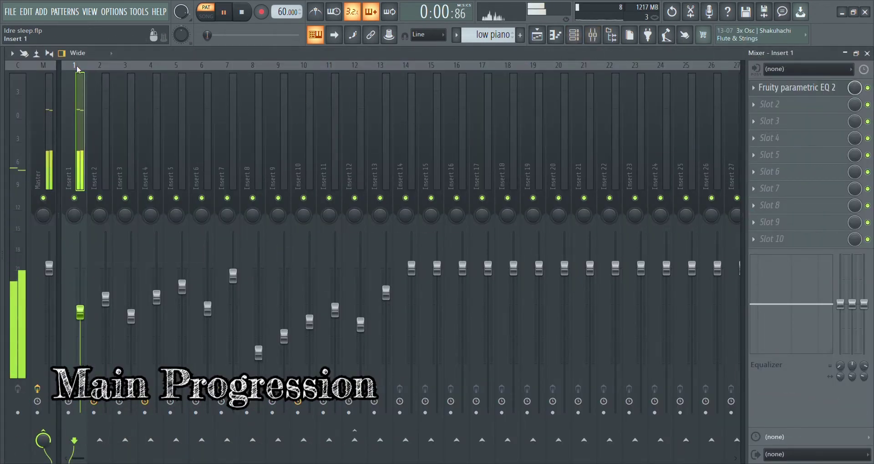
click(799, 95)
drag(214, 151, 433, 131)
drag(352, 222, 341, 222)
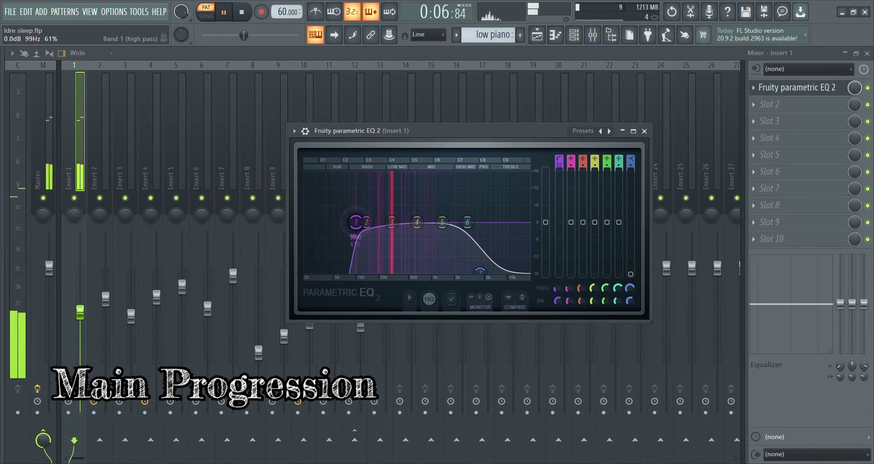
drag(481, 271, 520, 272)
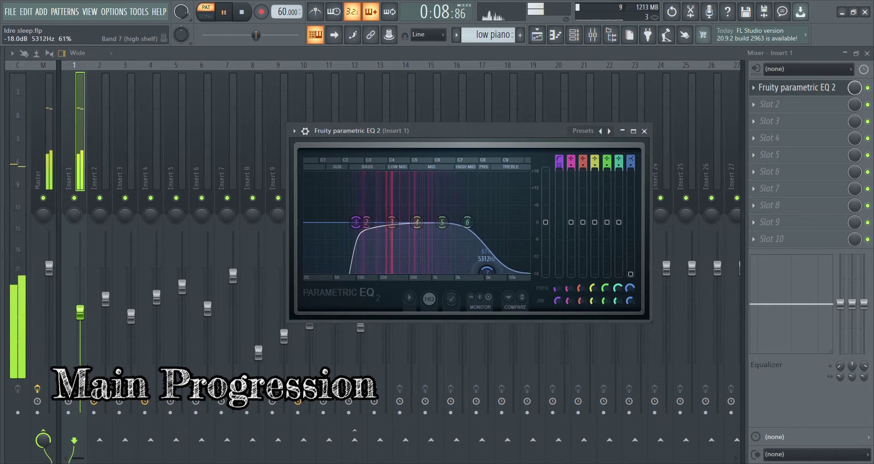
click(645, 132)
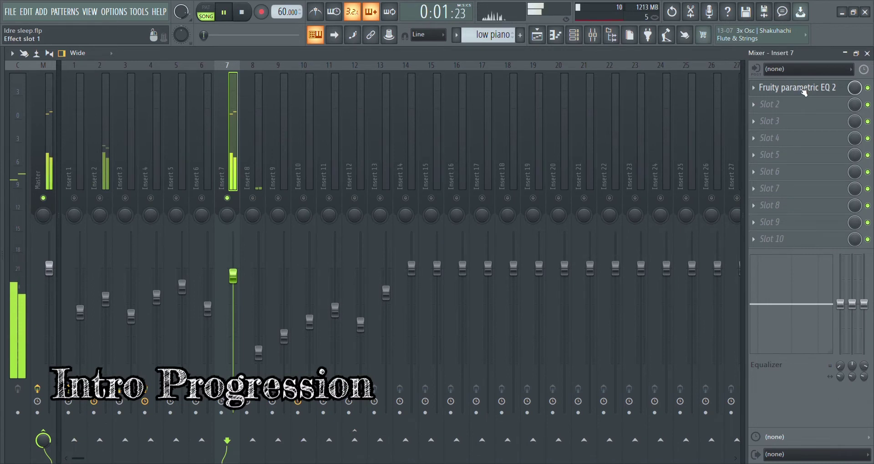
Step: Open the Fruity parametric EQ 2 on mixer insert 7 and adjust the frequency of its high-pass band
click(783, 90)
drag(181, 104, 474, 110)
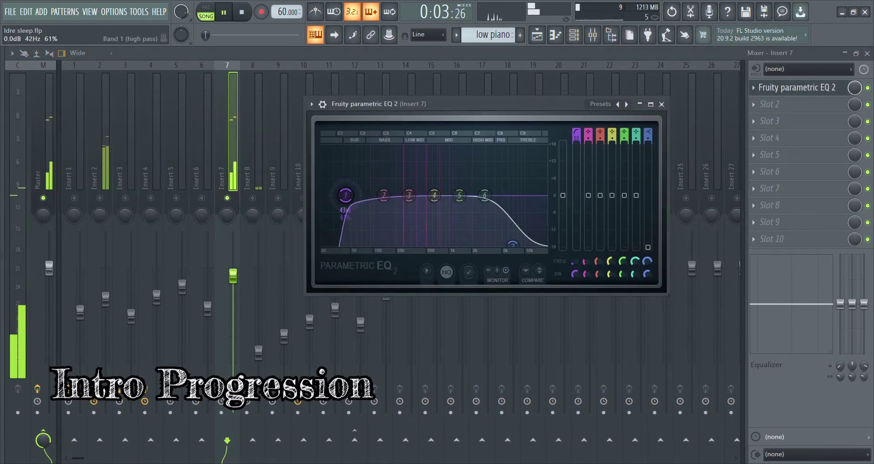
drag(353, 196, 340, 196)
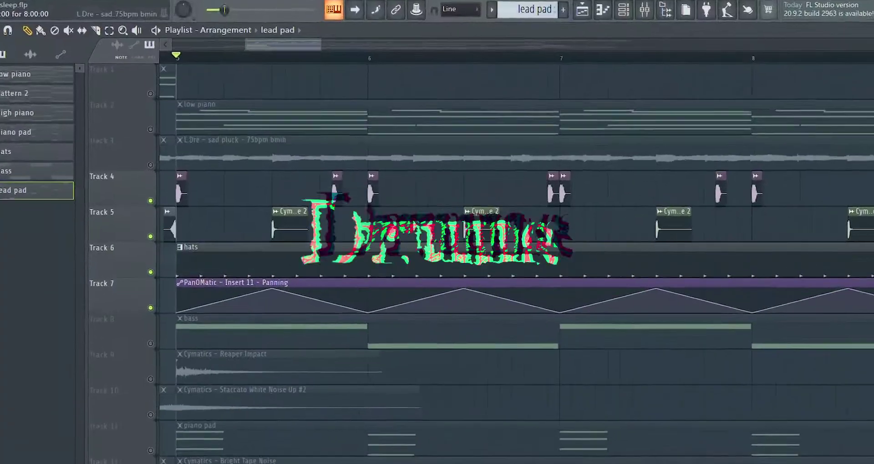
Step: Play the drum tracks through the mixer and check the Fruity parametric EQ 2 on insert 11
key(space)
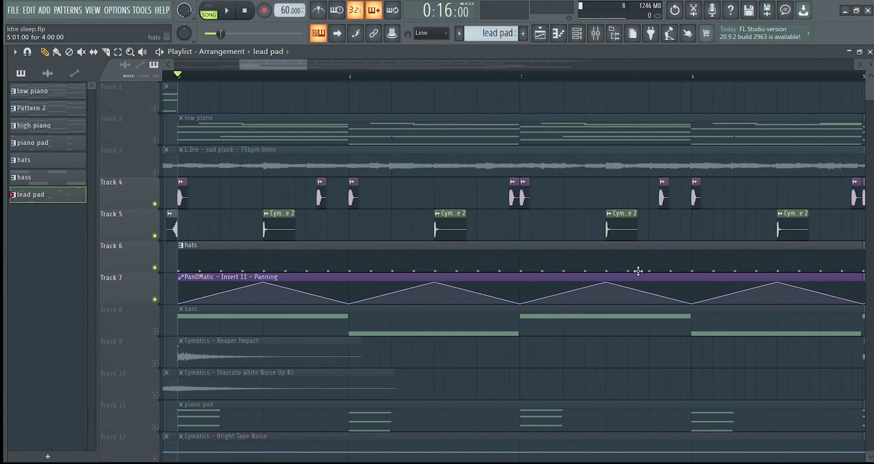
key(F9)
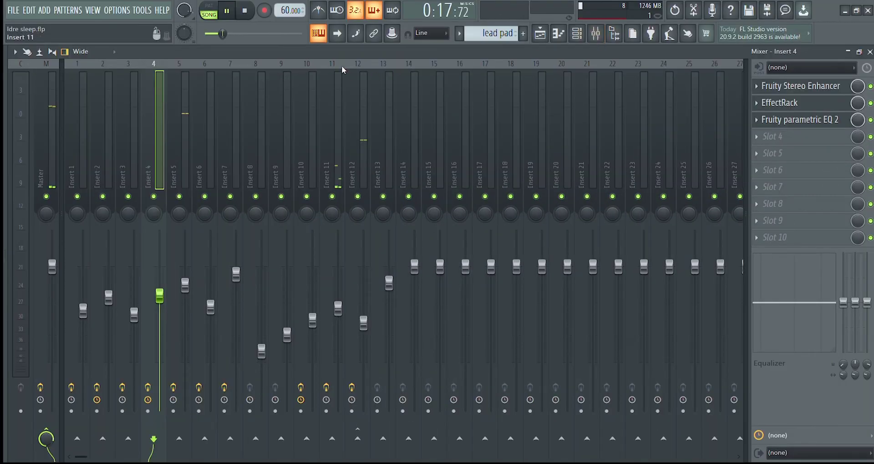
click(341, 72)
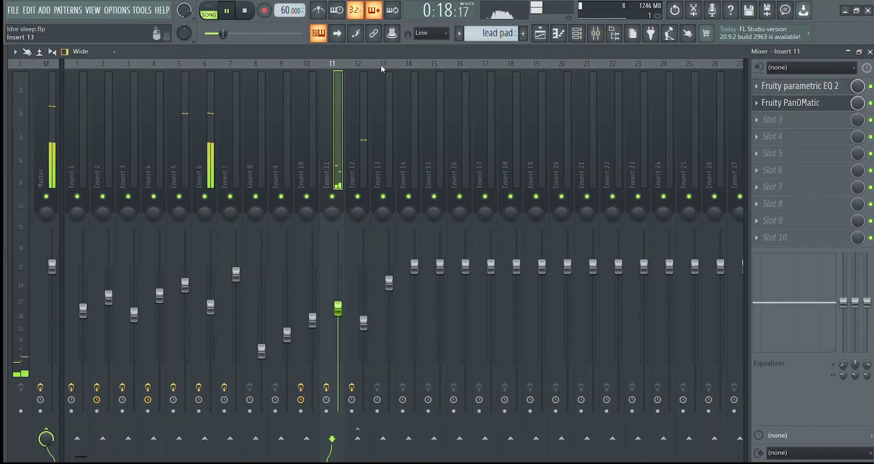
click(811, 89)
click(812, 89)
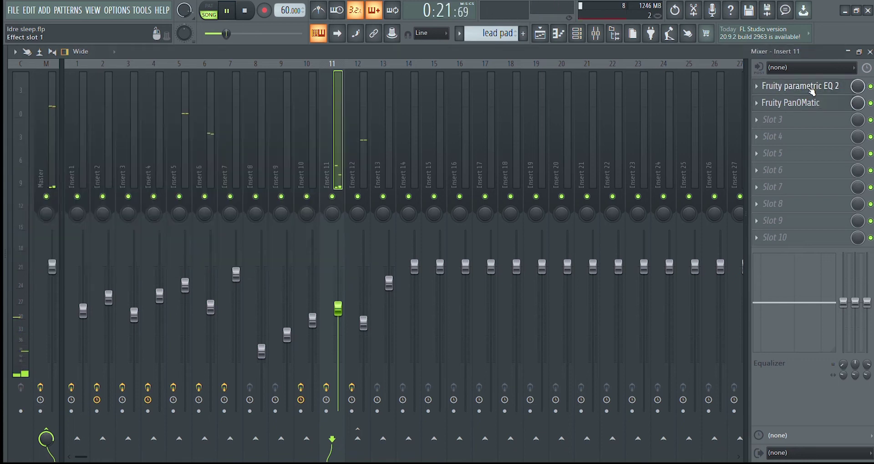
Step: Watch the Fruity PanOMatic panning on mixer insert 11 during playback, and return to the stopped playlist
click(811, 104)
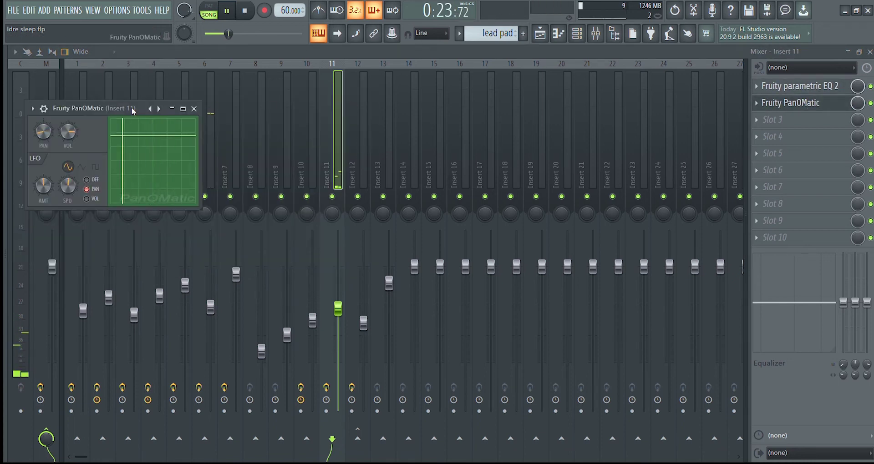
drag(145, 111, 433, 103)
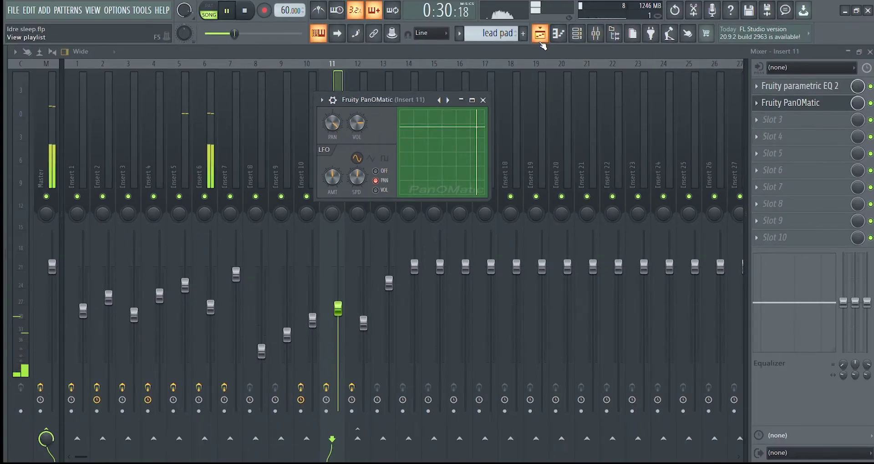
click(540, 36)
key(space)
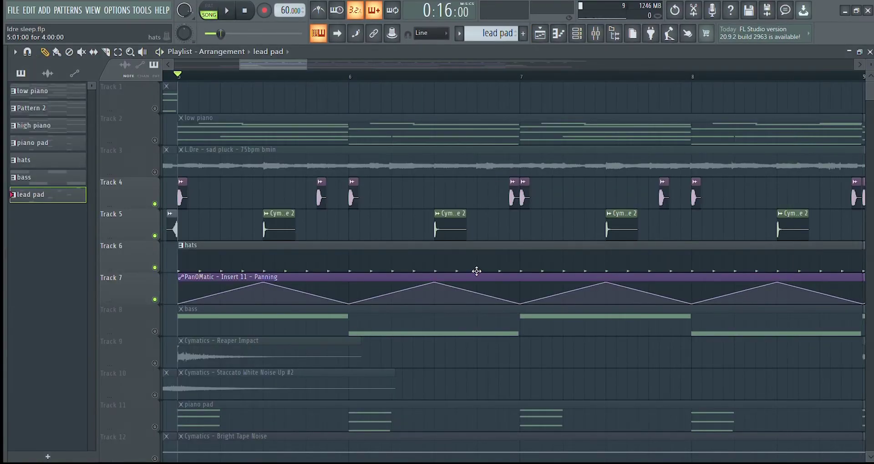
scroll(402, 128, down, 4)
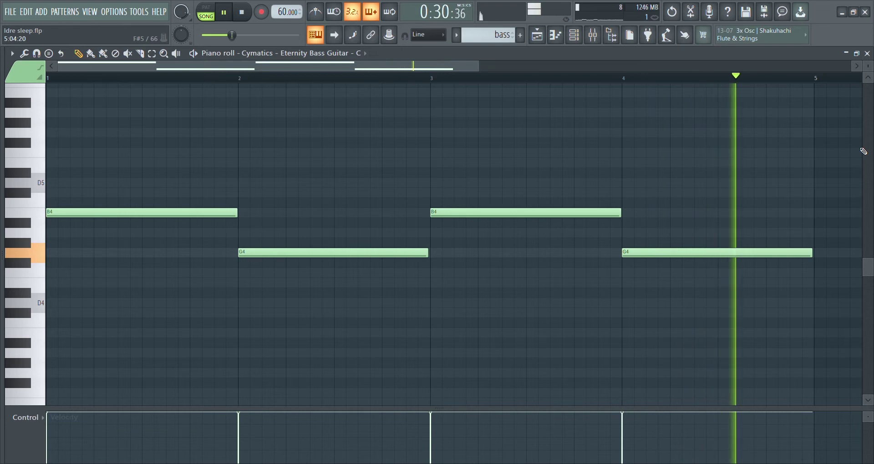
Step: Play the bass pattern through the mixer and examine the Fruity parametric EQ 2 on insert 12
key(space)
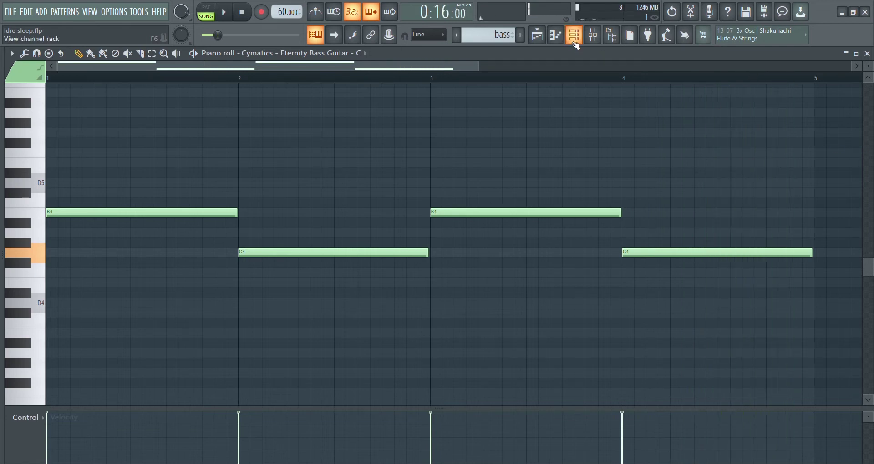
click(593, 35)
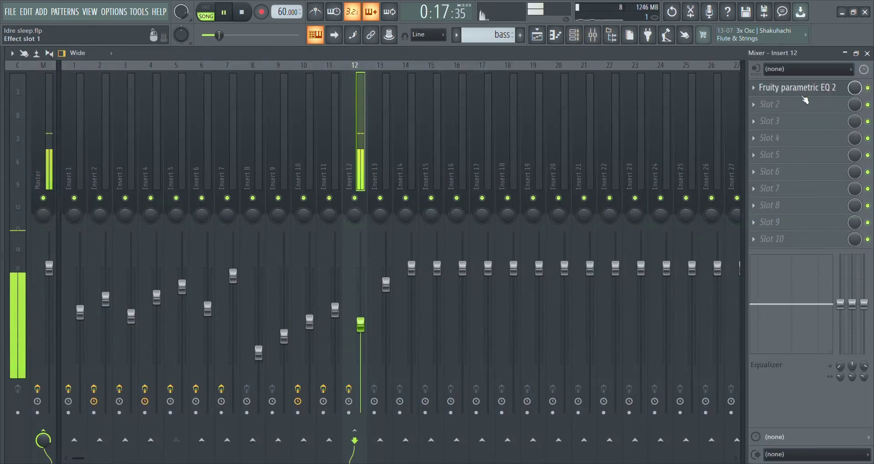
click(804, 91)
drag(233, 117, 405, 114)
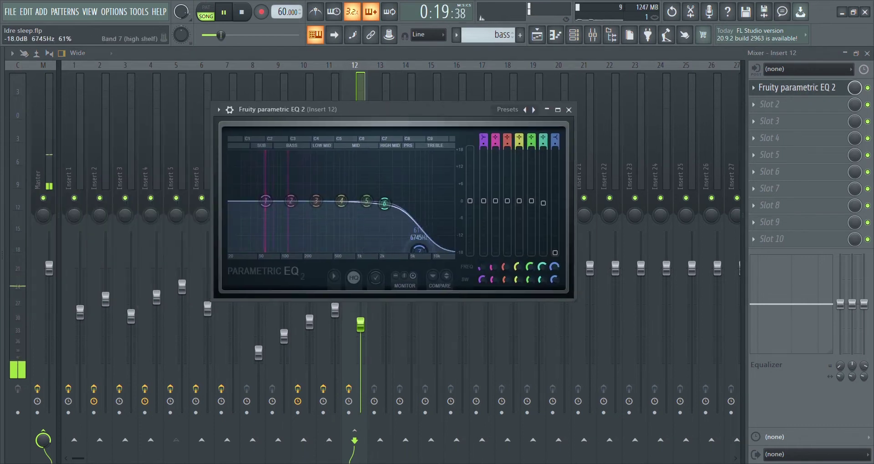
drag(369, 249, 377, 249)
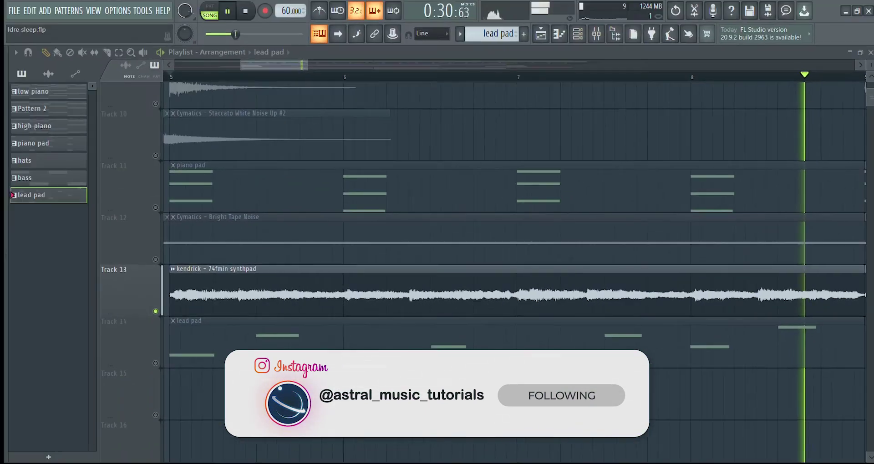
Step: Stop playback of the soloed kendrick - 74fmin synthpad clip on track 13
key(space)
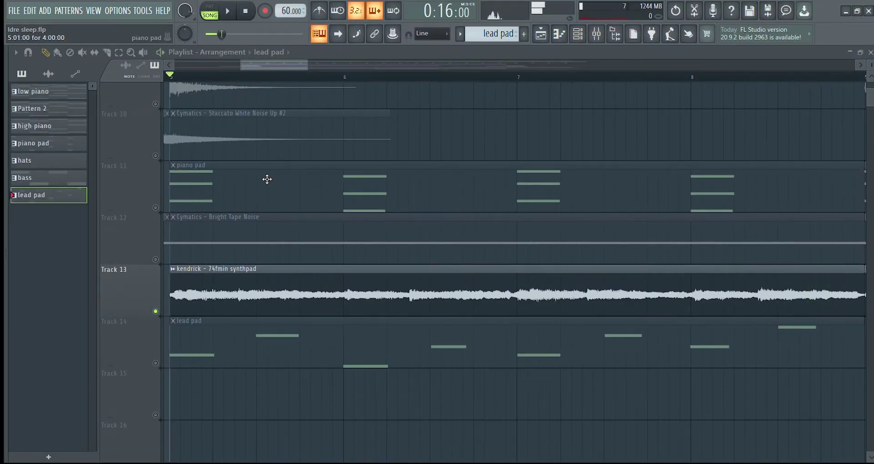
Step: Widen the sample browser and preview L.Dre - kendrick - 74bpm fmin from the L.Dre - Lofi Juice Sample Pack
drag(8, 243, 223, 242)
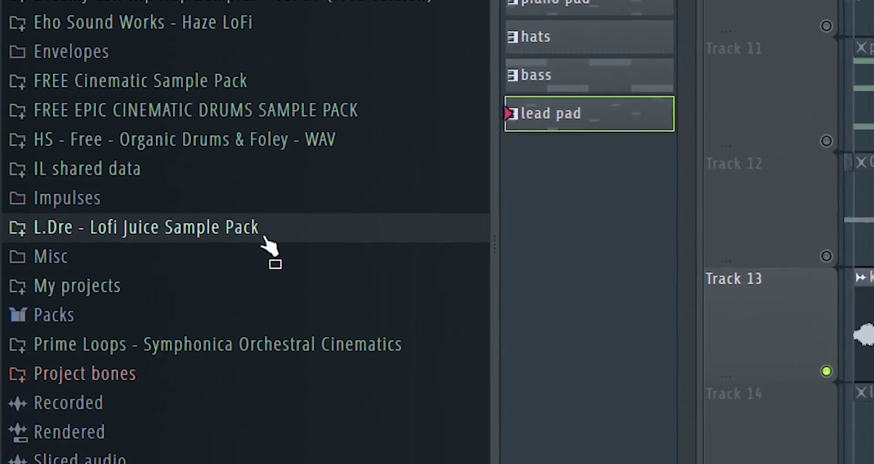
click(121, 249)
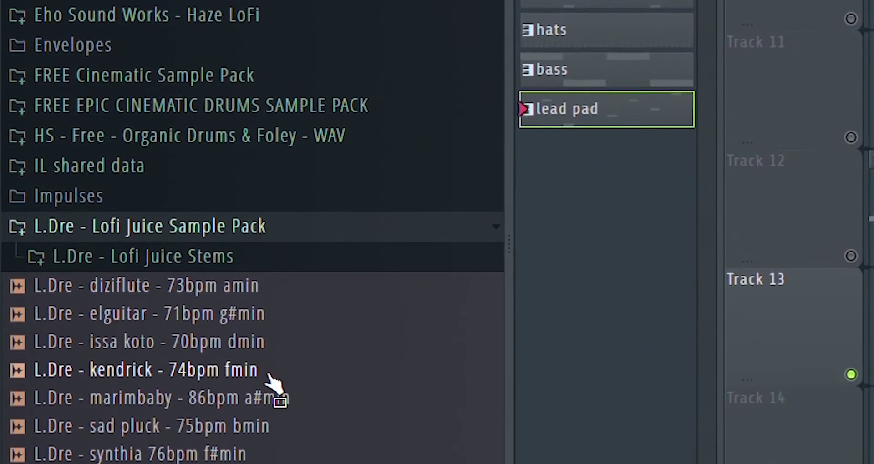
click(269, 376)
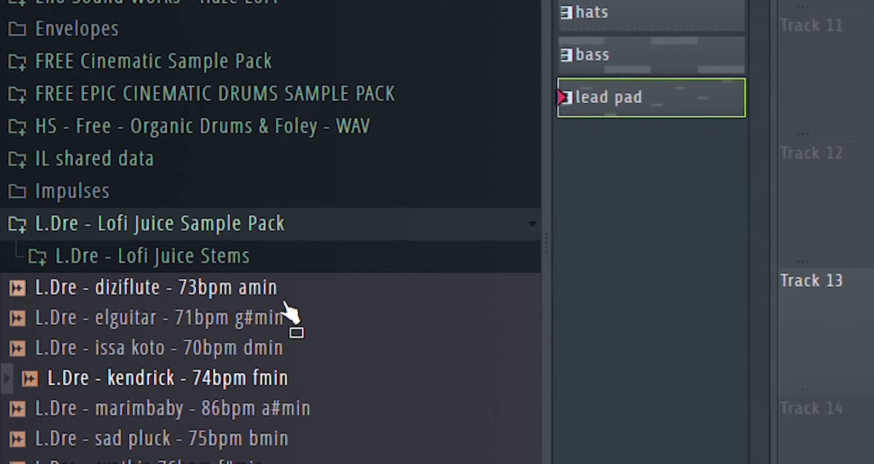
Step: Locate the kendrick - 74fmin synthpad stem within L.Dre - Lofi Juice Stems, and collapse the sample browser
click(280, 264)
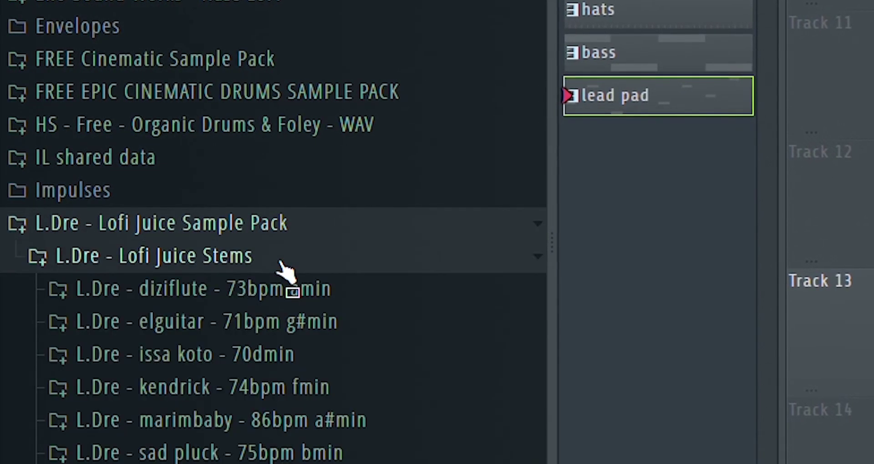
click(305, 384)
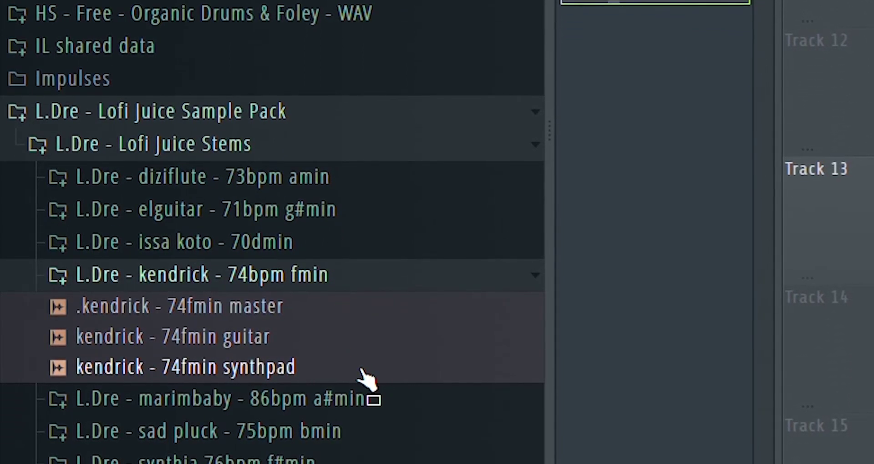
drag(223, 371, 495, 237)
drag(495, 237, 171, 232)
drag(103, 308, 20, 305)
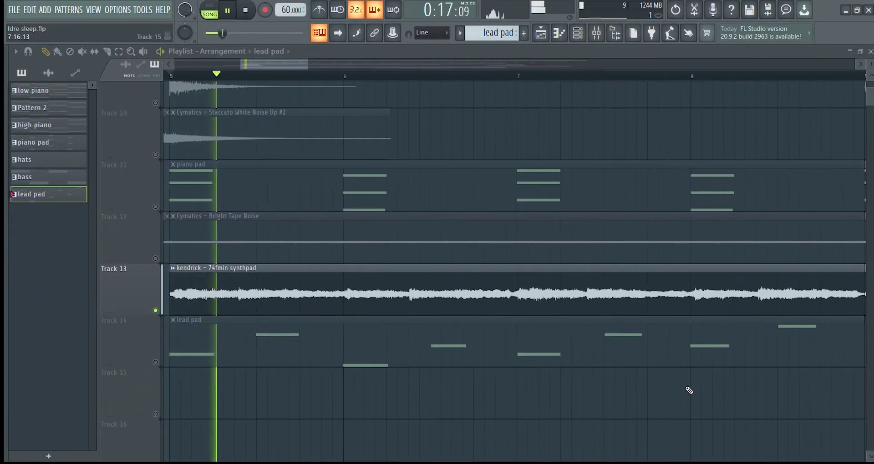
Step: Inspect the Fruity Stereo Enhancer on mixer insert 4 while the synthpad plays
click(600, 40)
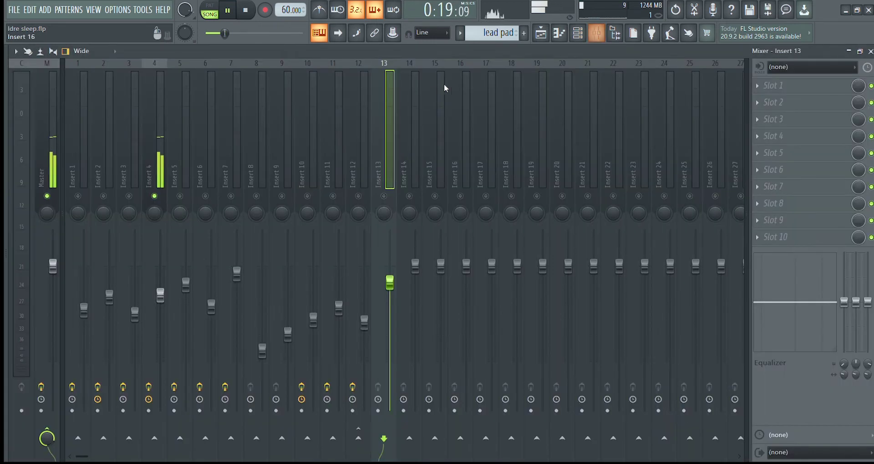
click(159, 66)
click(824, 91)
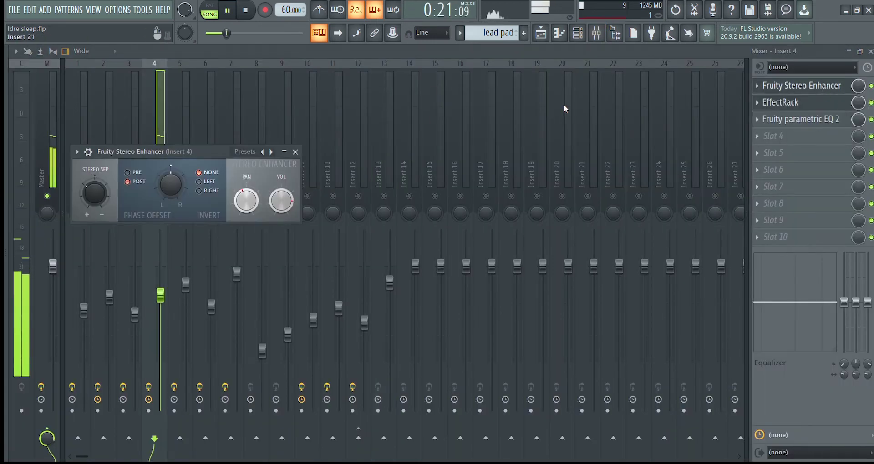
drag(207, 151, 473, 105)
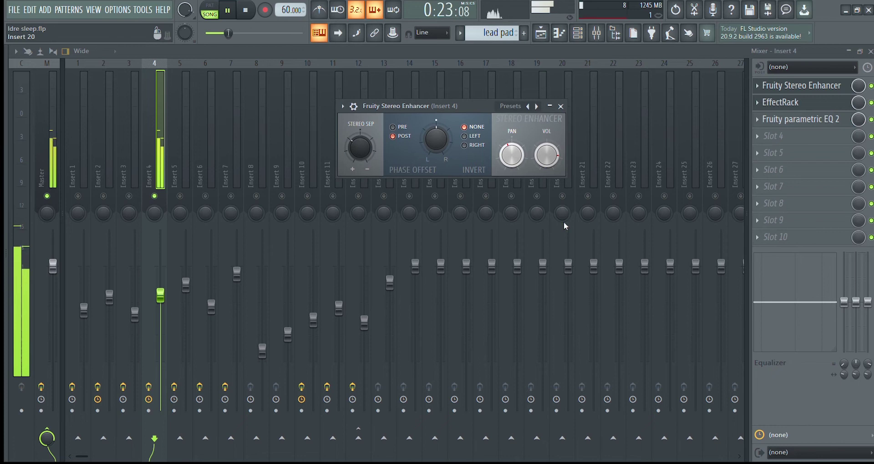
Step: Examine the EffectRack with its Ambient Echoes preset and the Fruity parametric EQ 2 curve on insert 4
click(806, 107)
drag(322, 124, 460, 86)
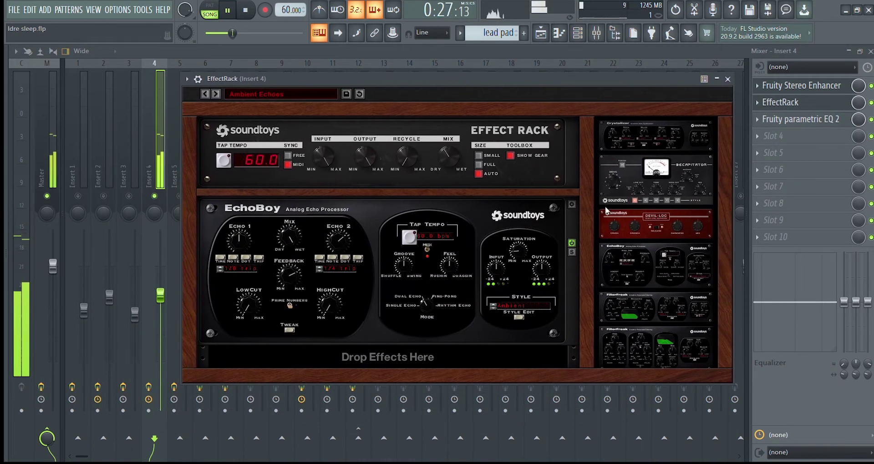
click(816, 119)
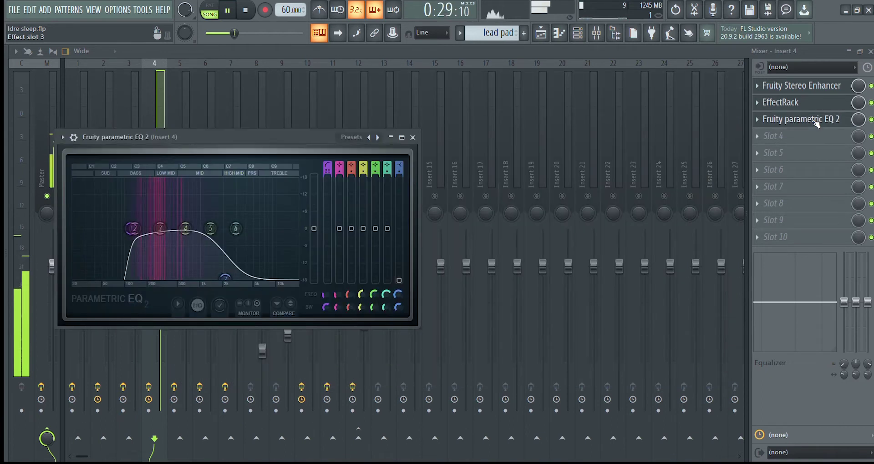
drag(287, 137, 478, 113)
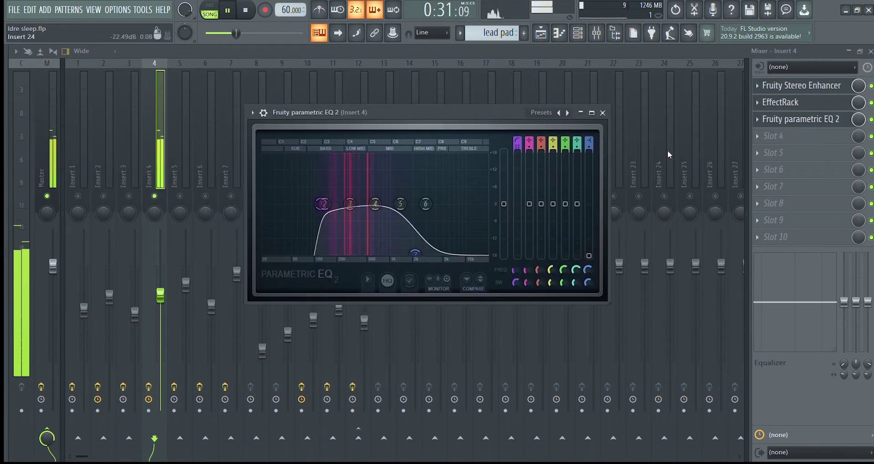
drag(341, 221, 330, 222)
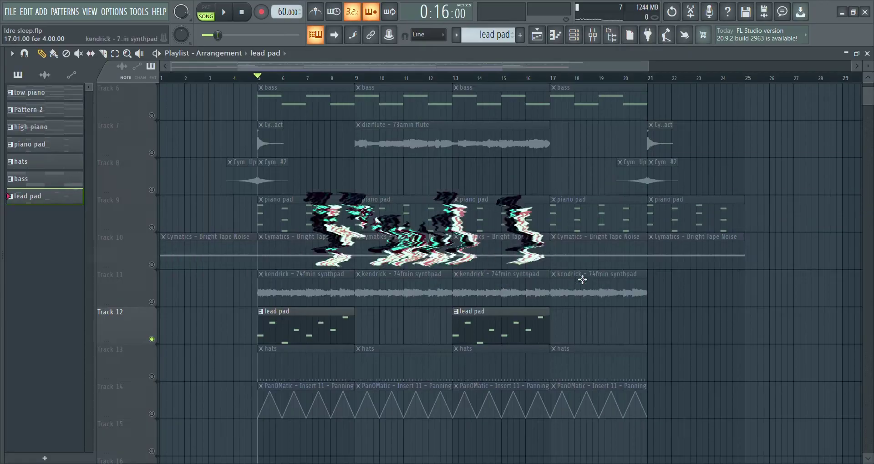
Step: Play through the lead pad pattern's notes in the piano roll
click(557, 40)
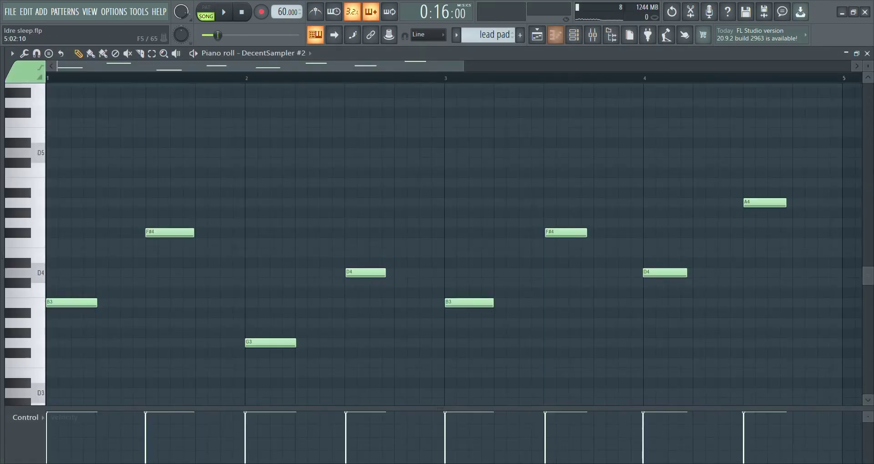
key(space)
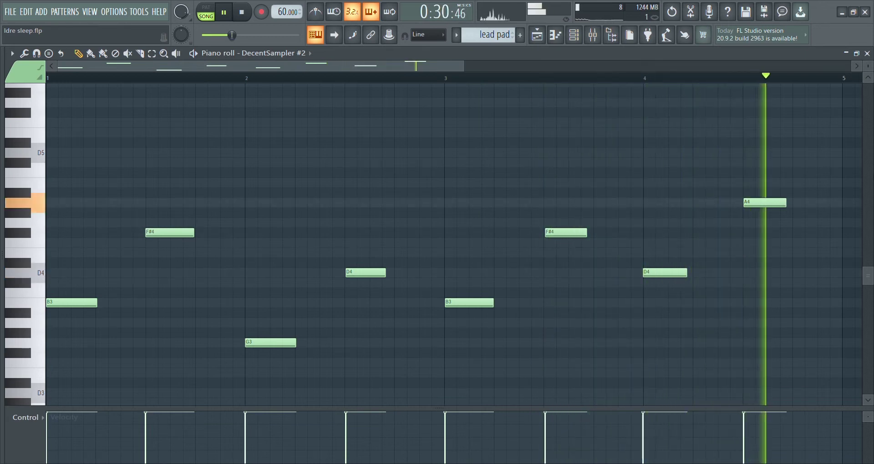
key(space)
Step: Inspect the DecentSampler #2 instrument that plays the lead pad pattern
click(576, 40)
click(227, 322)
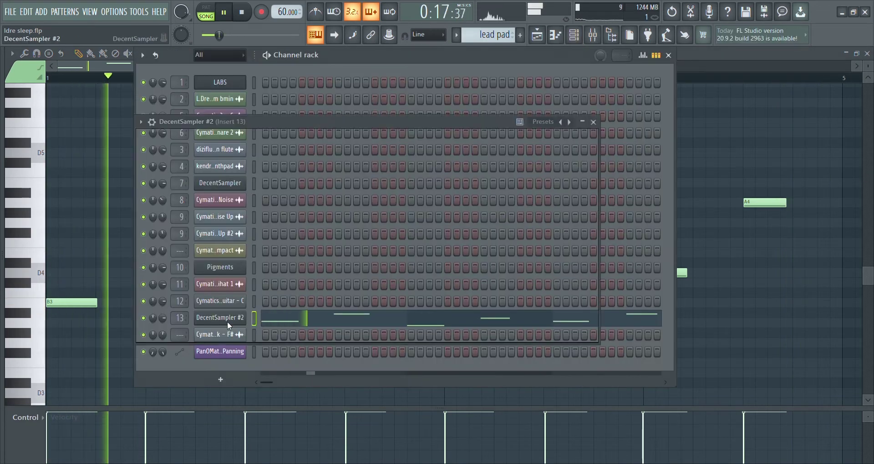
drag(347, 119, 359, 113)
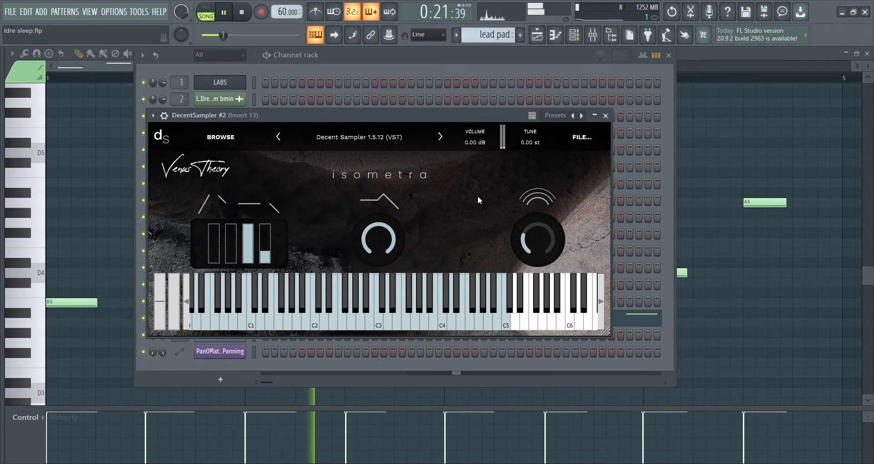
Step: Inspect the ValhallaSupermassive reverb on mixer insert 3 during playback
click(593, 35)
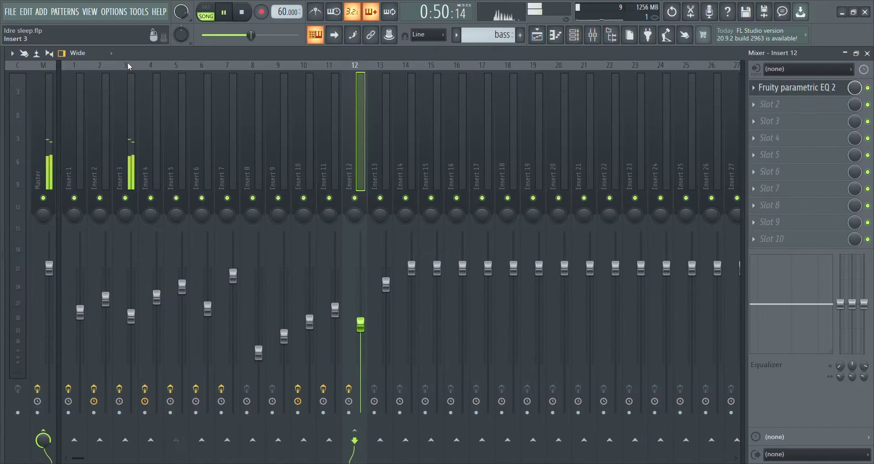
click(128, 65)
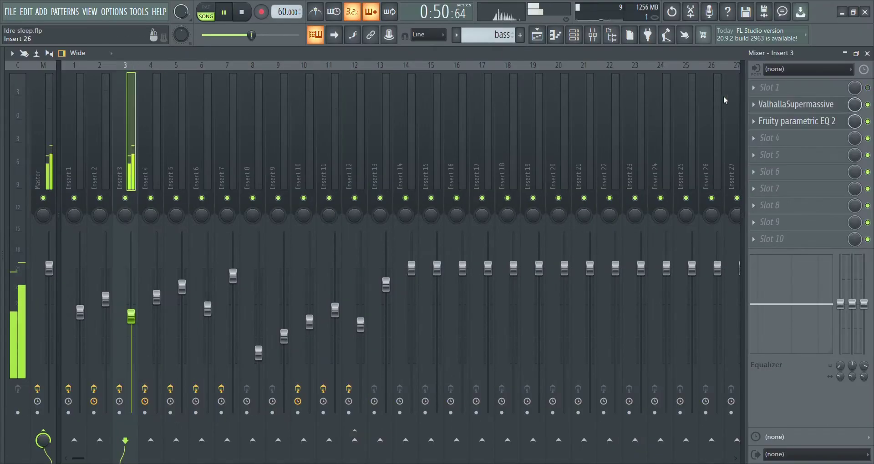
click(801, 105)
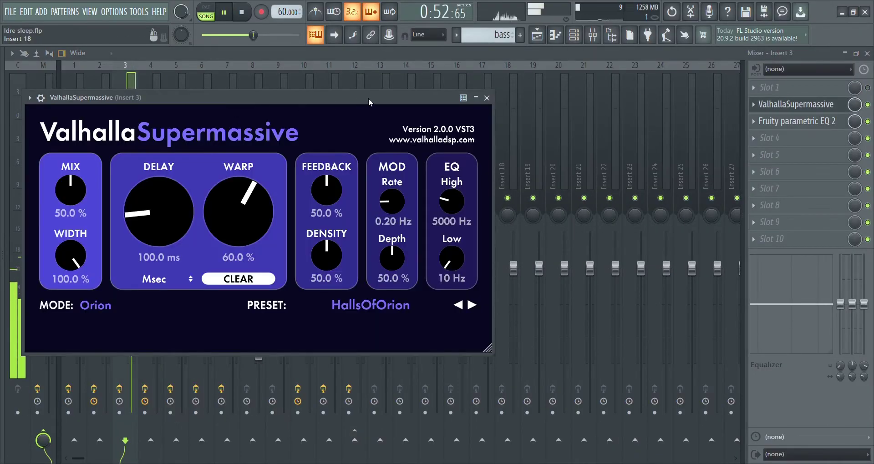
drag(367, 97, 499, 92)
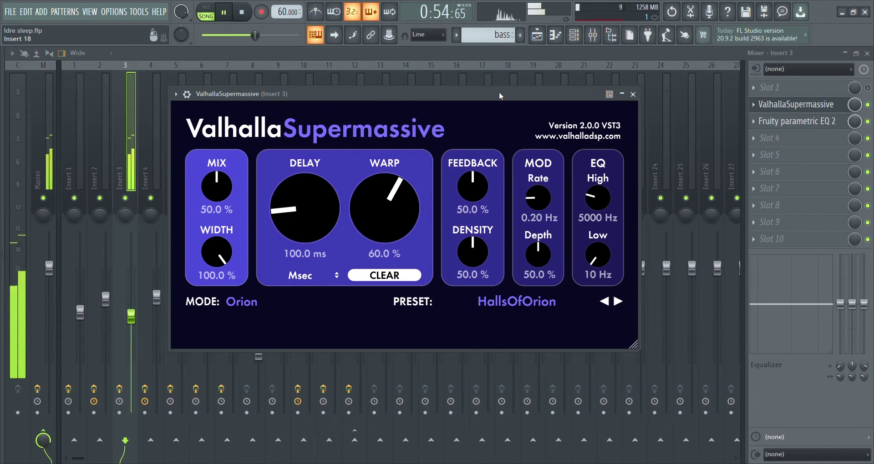
Step: Examine the Fruity parametric EQ 2 curve on insert 3, and return to the playlist
click(810, 128)
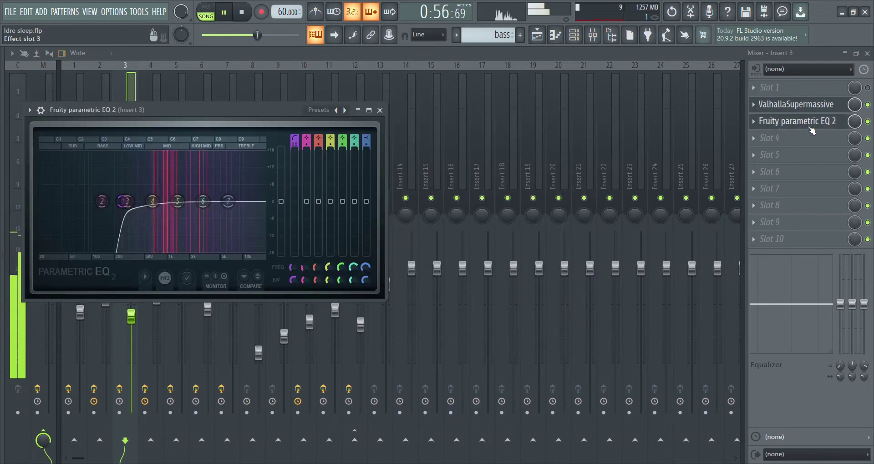
drag(230, 124, 440, 109)
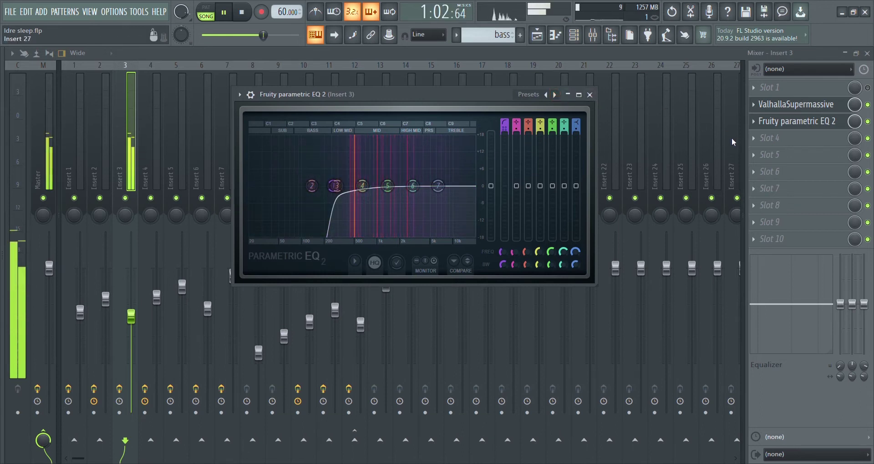
click(538, 40)
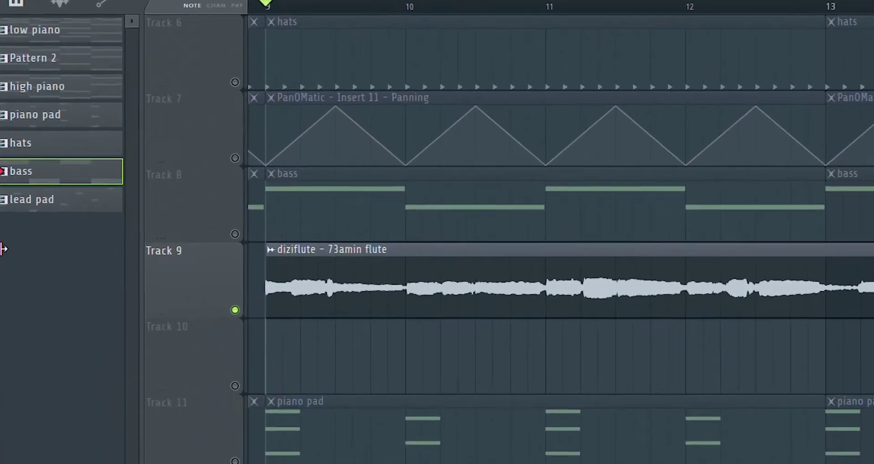
Step: Widen the sample browser and preview L.Dre - diziflute - 73bpm amin from the L.Dre - Lofi Juice Sample Pack
drag(3, 229, 220, 223)
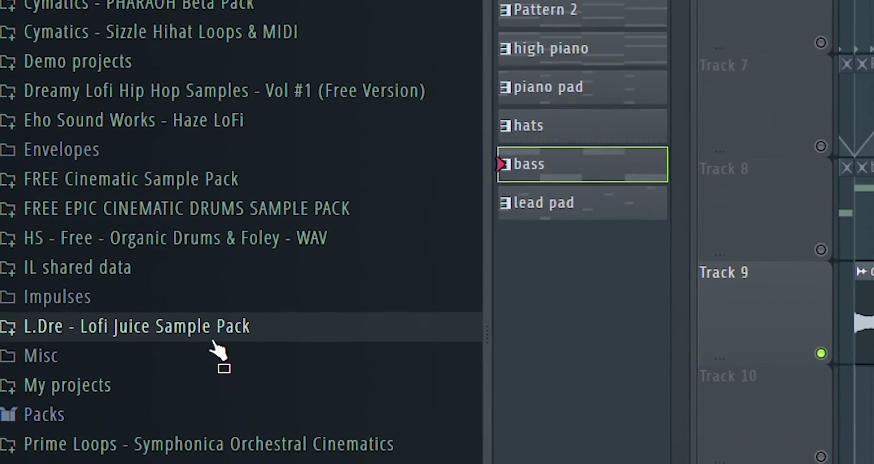
click(213, 341)
scroll(189, 351, down, 3)
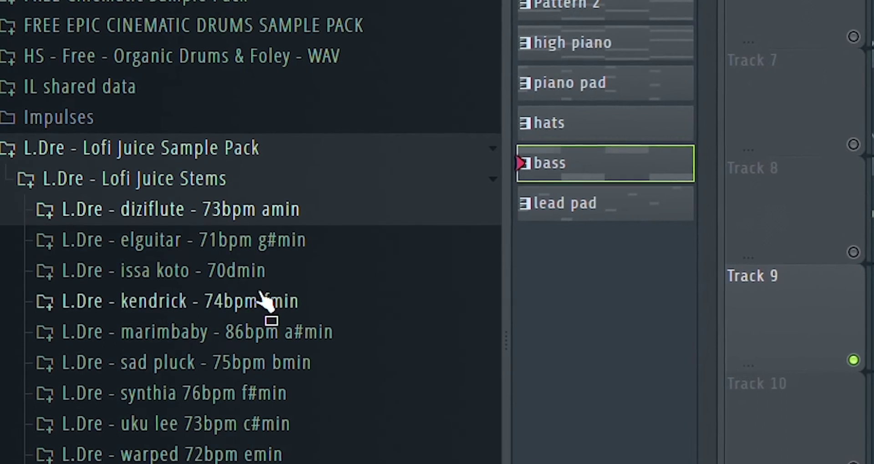
click(207, 215)
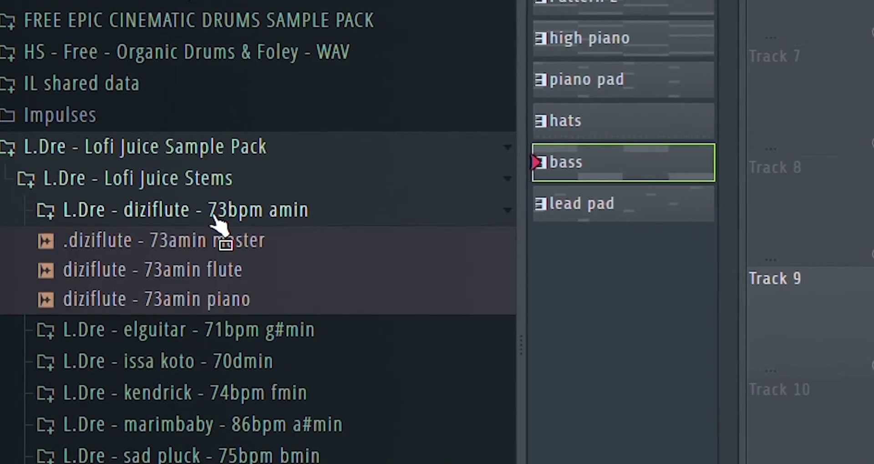
click(222, 214)
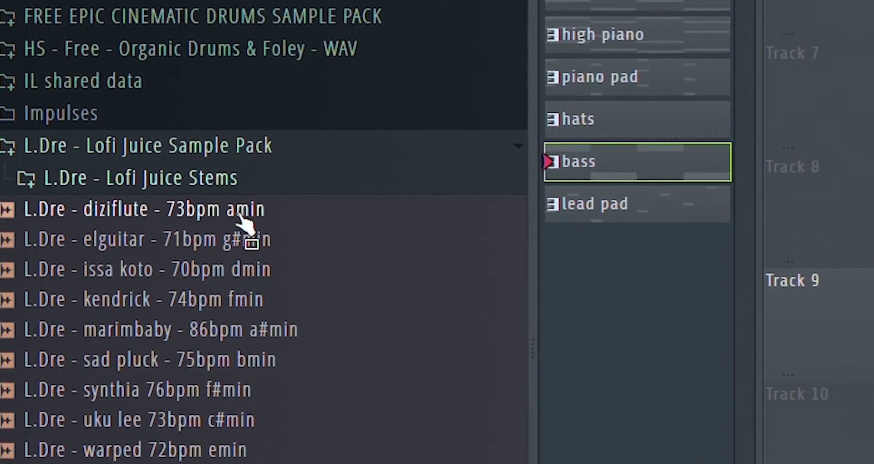
click(240, 217)
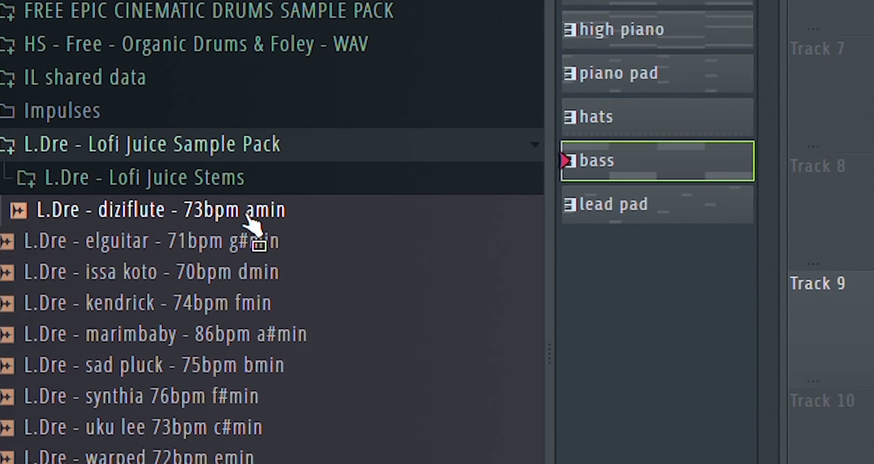
Step: Preview the diziflute - 73amin flute stem, and return to the playlist to review the flute clip on track 9
click(232, 182)
click(294, 214)
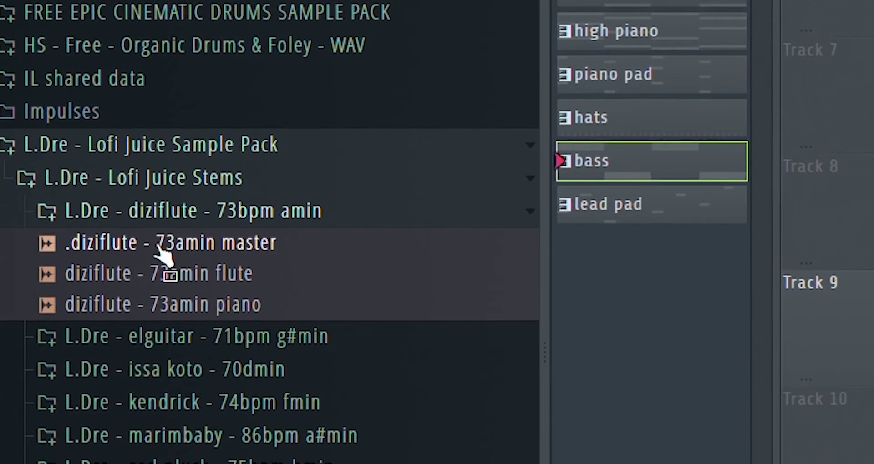
click(293, 272)
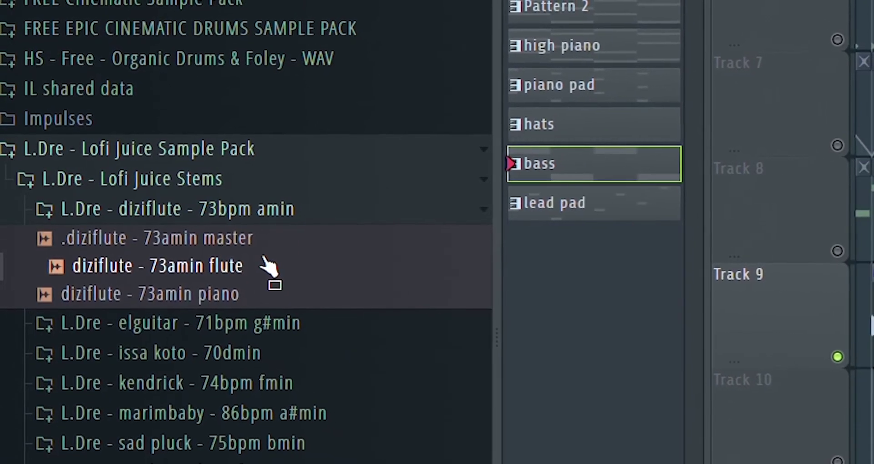
click(269, 151)
drag(490, 251, 9, 260)
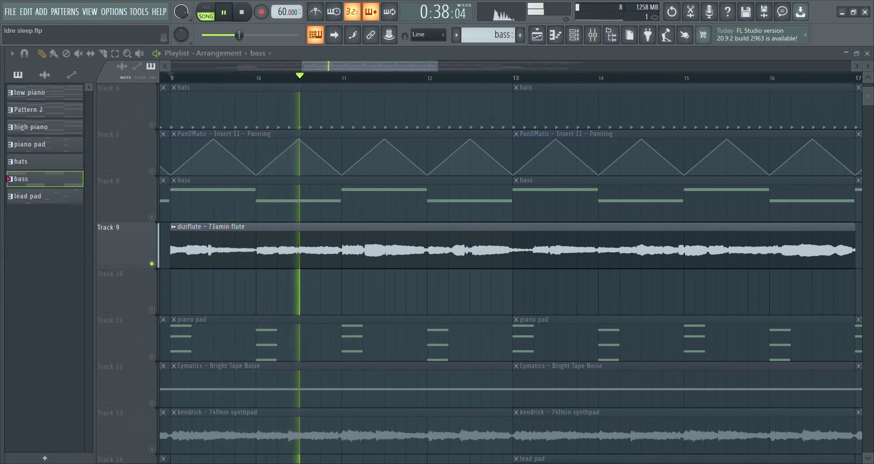
key(space)
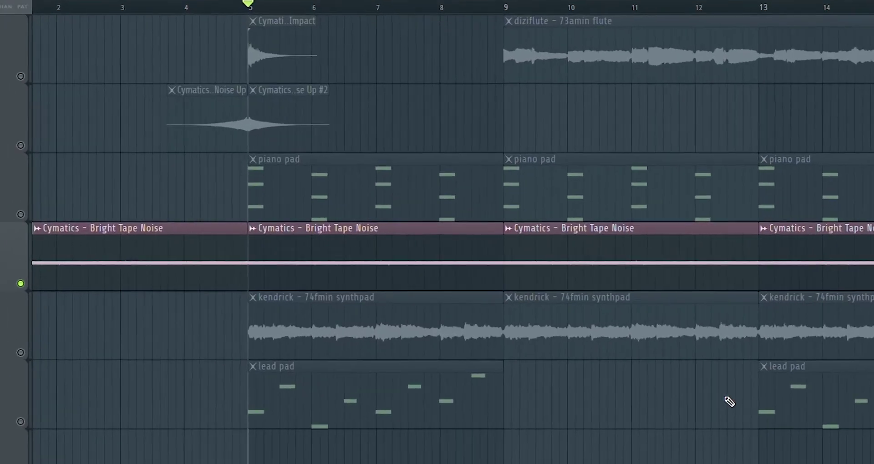
Step: Play the soloed Cymatics - Bright Tape Noise clips from bar 5 of the playlist
key(space)
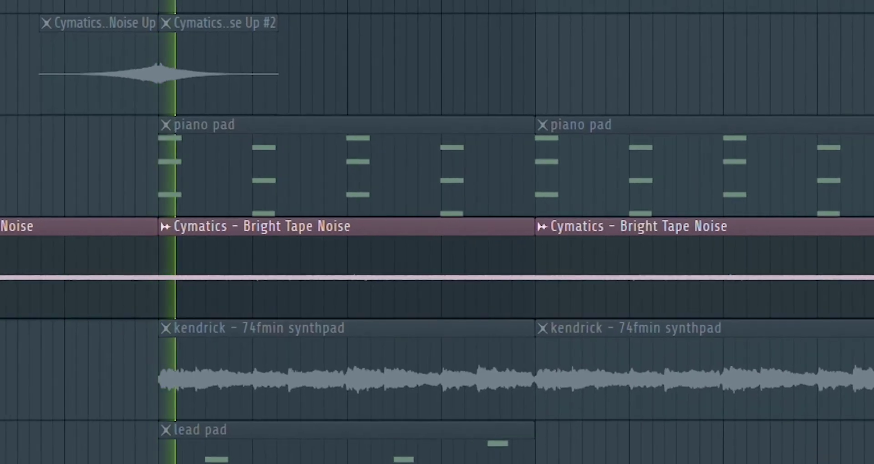